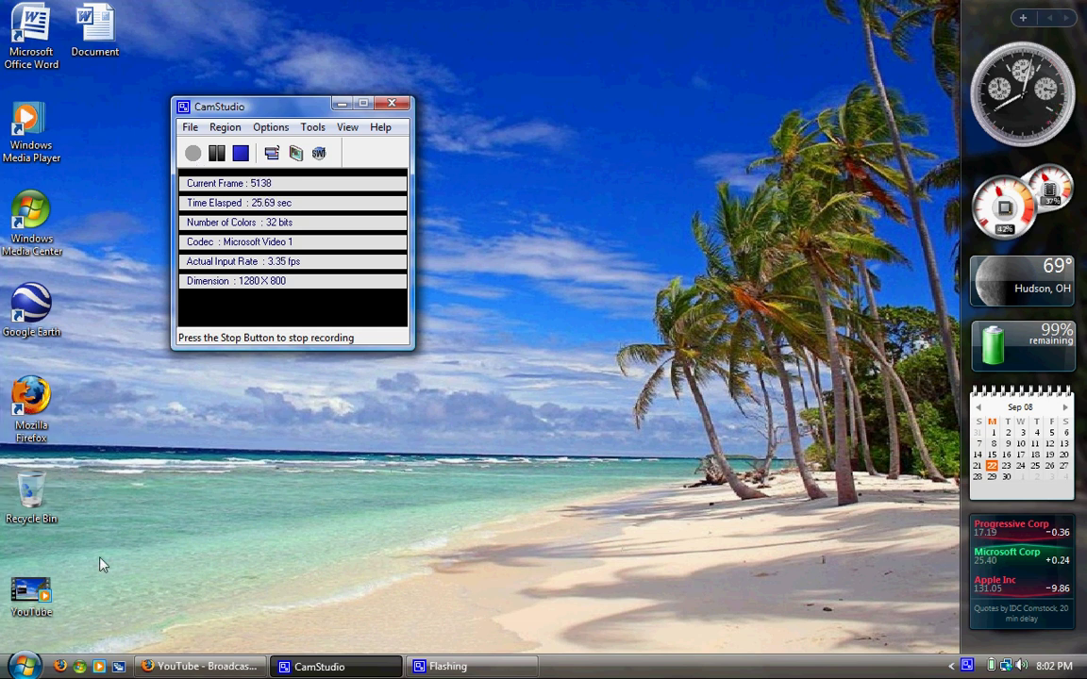
Start Firefox, search Yahoo for "cpuid", and open the CPUID website from the results
click(24, 666)
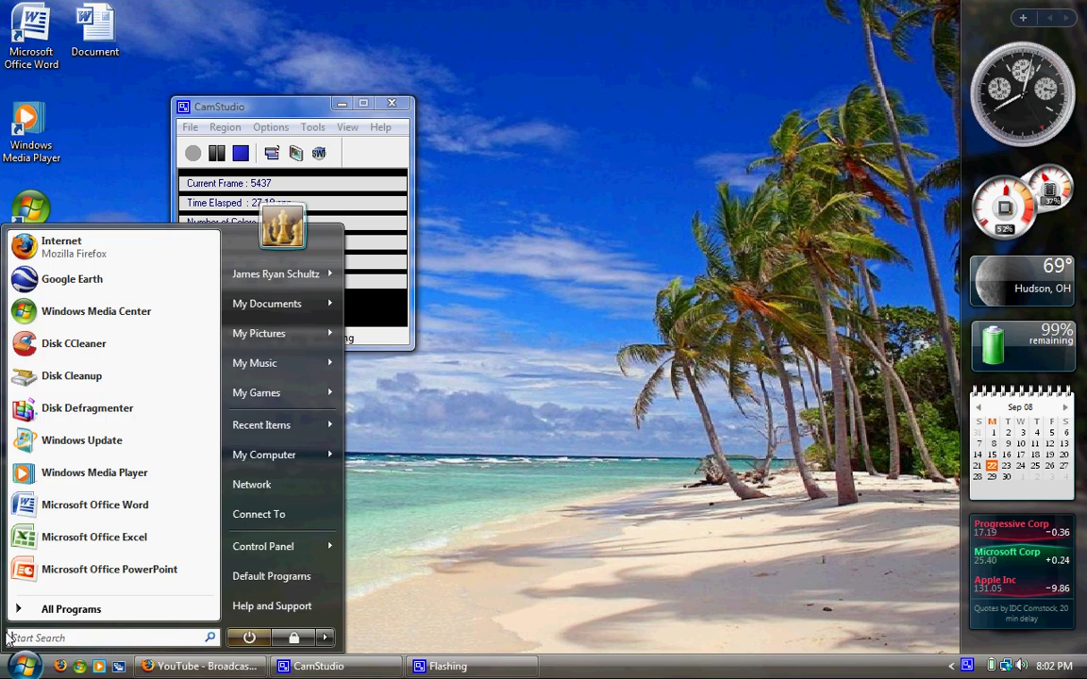
click(93, 262)
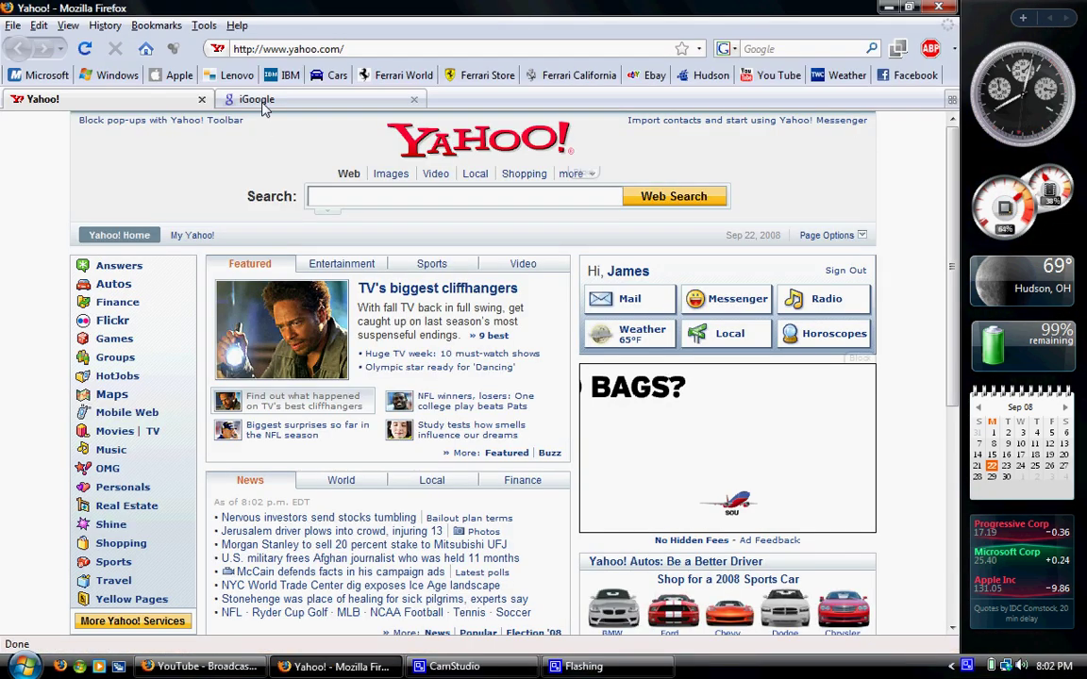
click(261, 100)
click(146, 102)
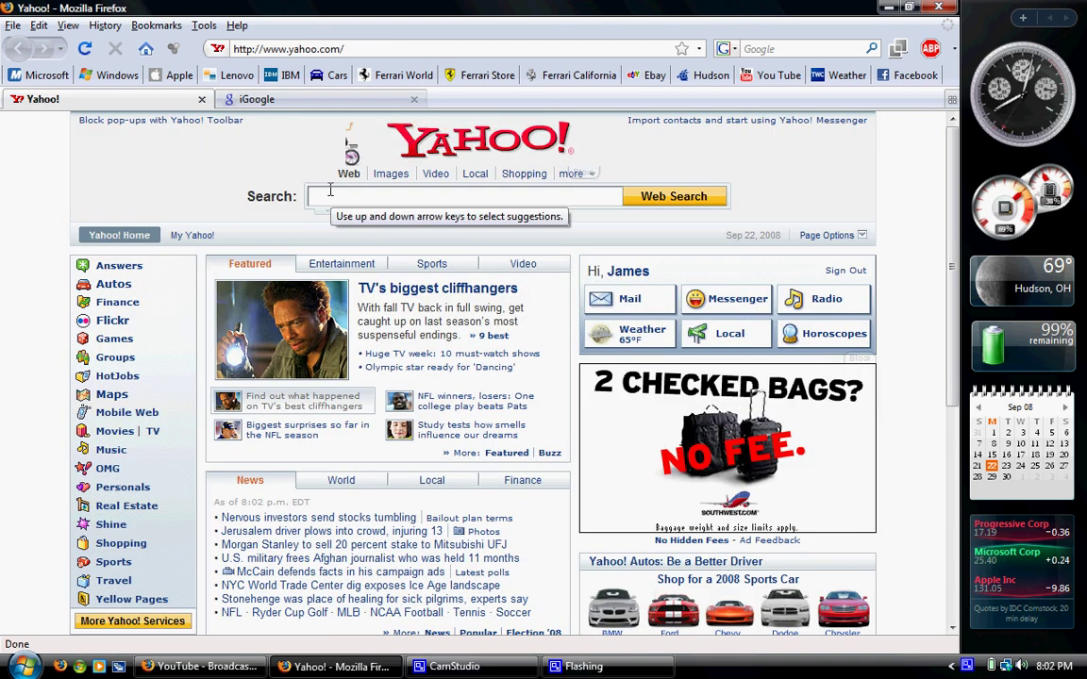
text(cpuid)
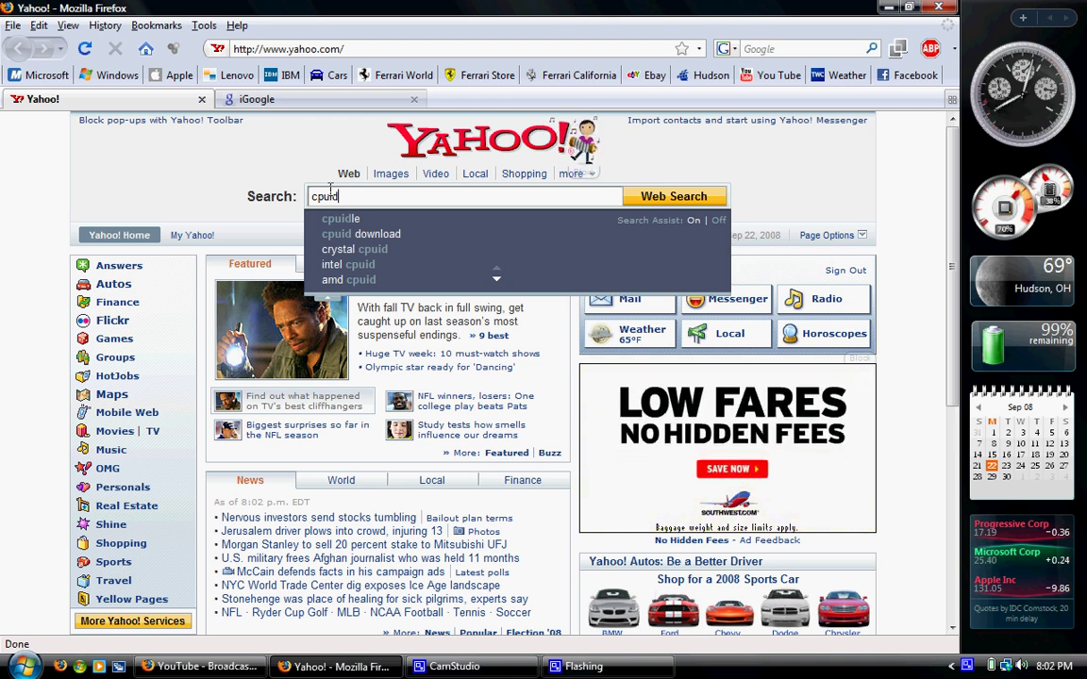
key(Return)
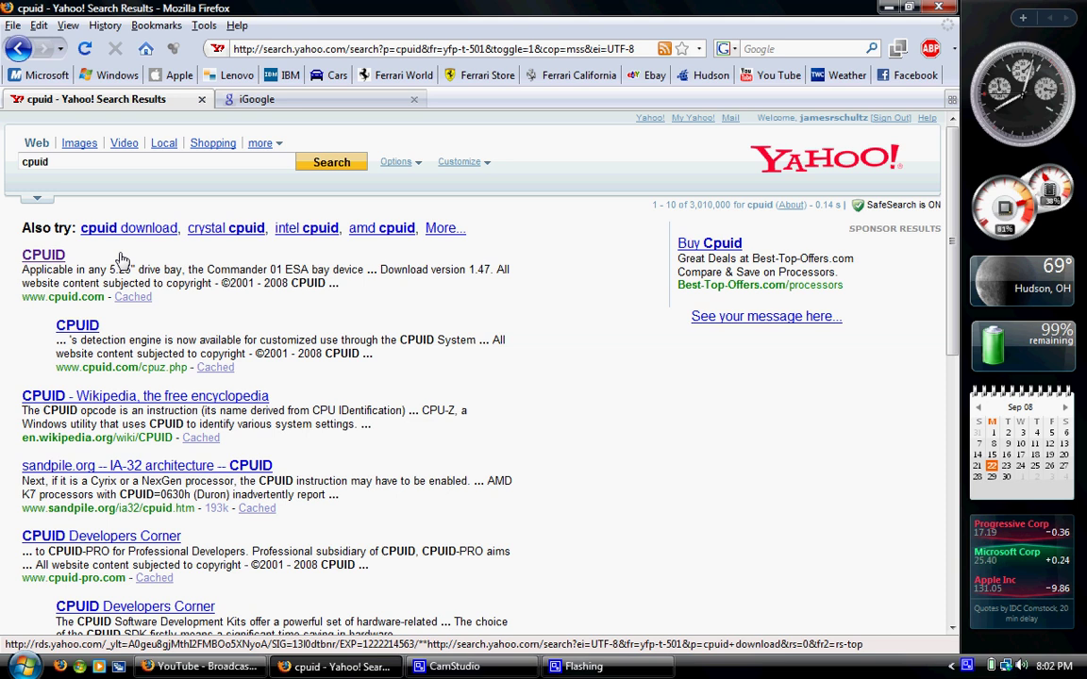
click(44, 255)
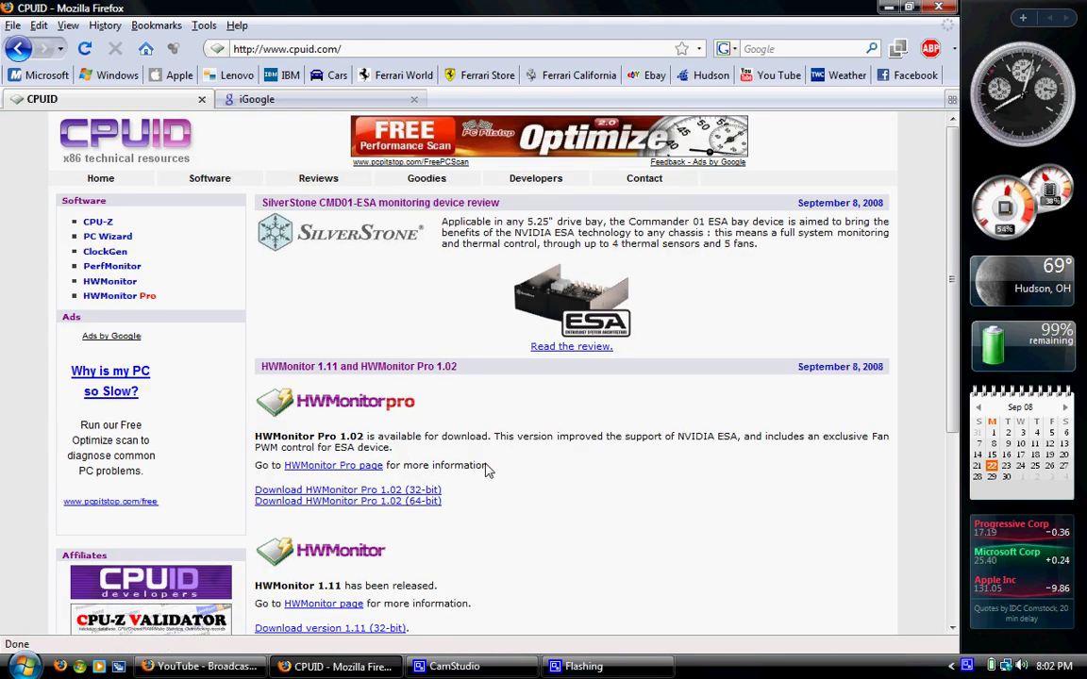
Download CPU-Z version 1.47 from the CPUID home page and open cpuz_147.zip with Windows Explorer
scroll(488, 470, down, 4)
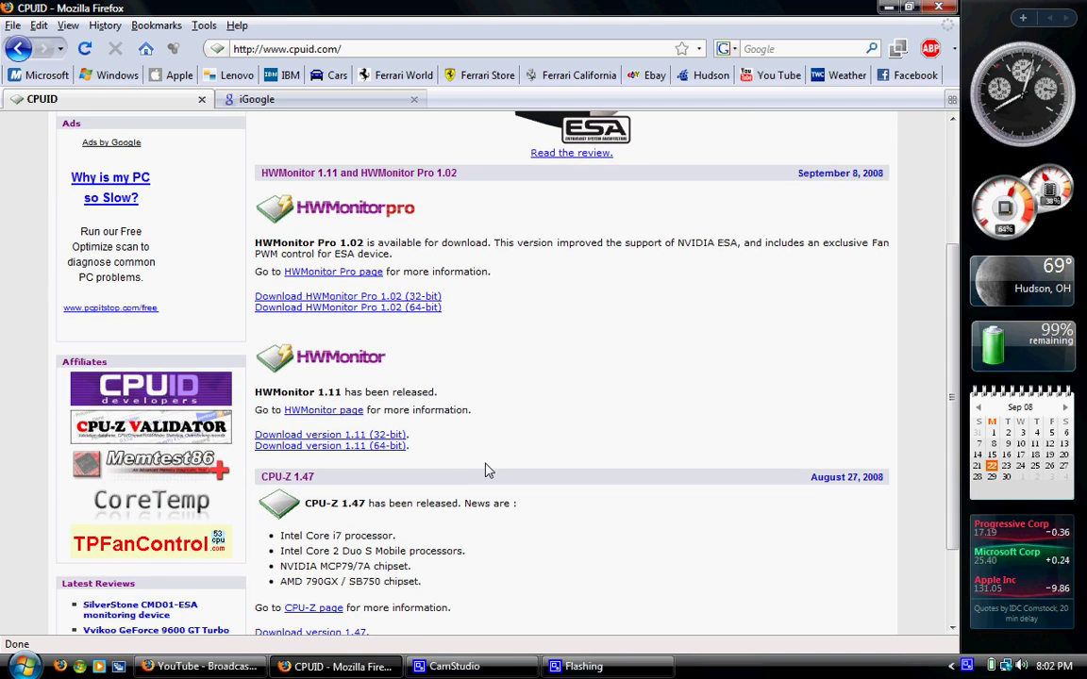
scroll(488, 470, down, 1)
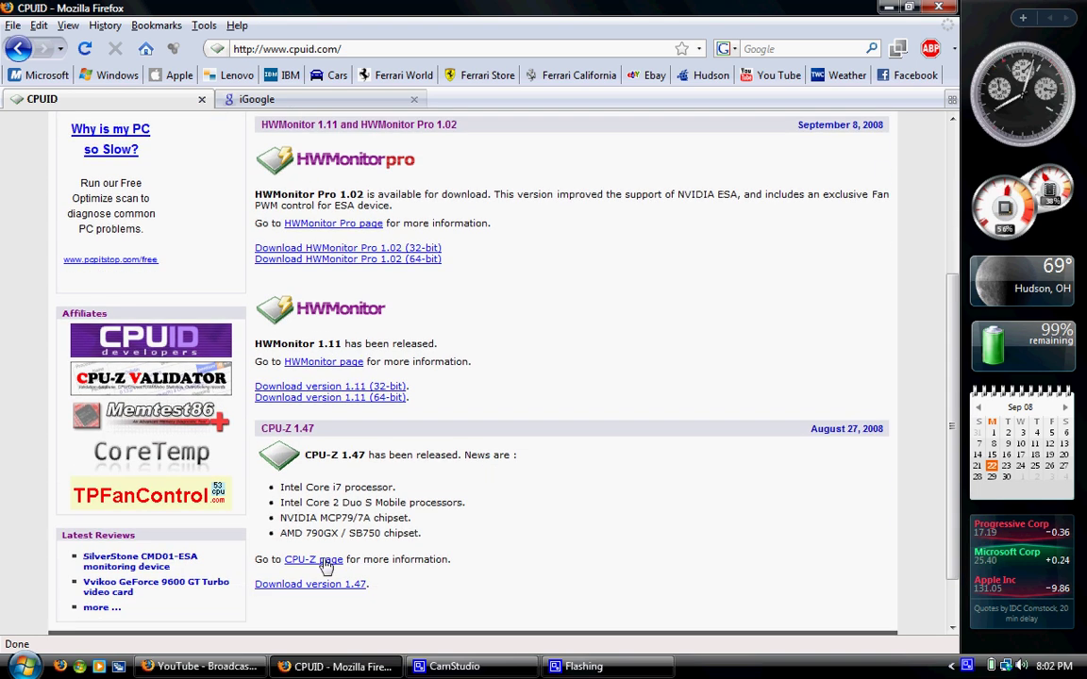
scroll(437, 508, down, 1)
scroll(437, 508, down, 1)
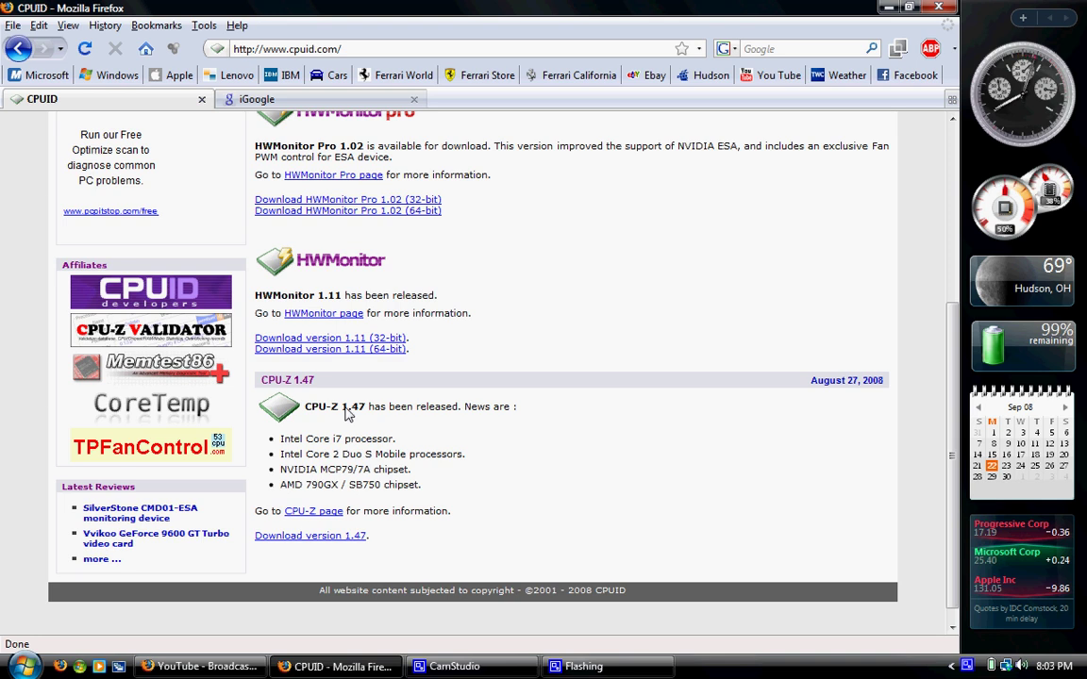
click(298, 536)
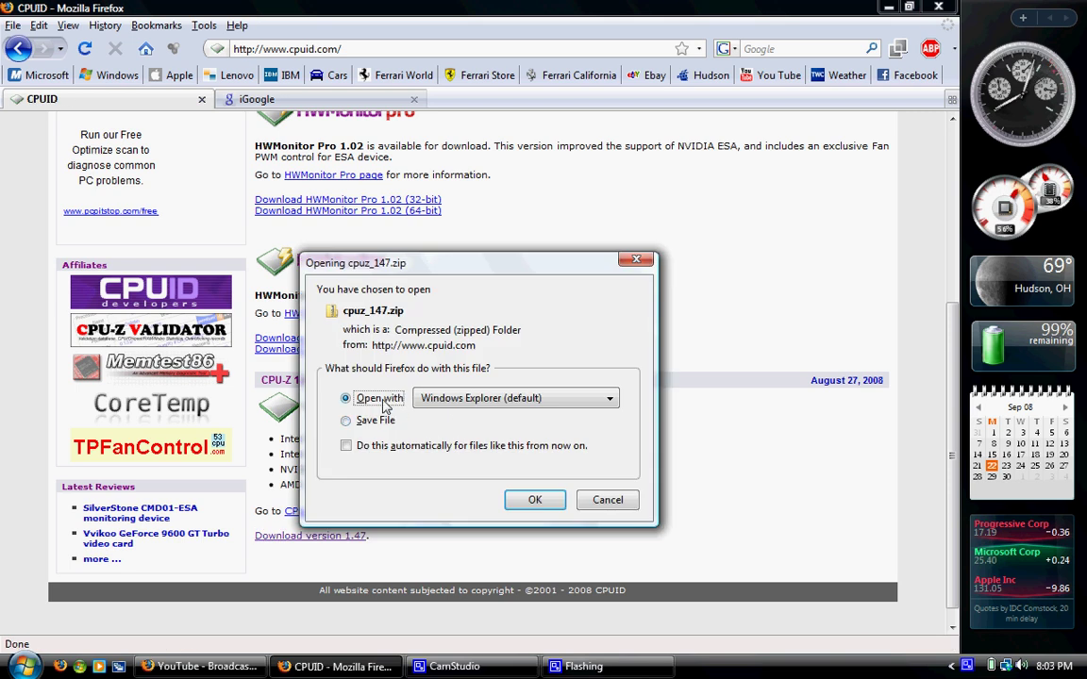
click(527, 500)
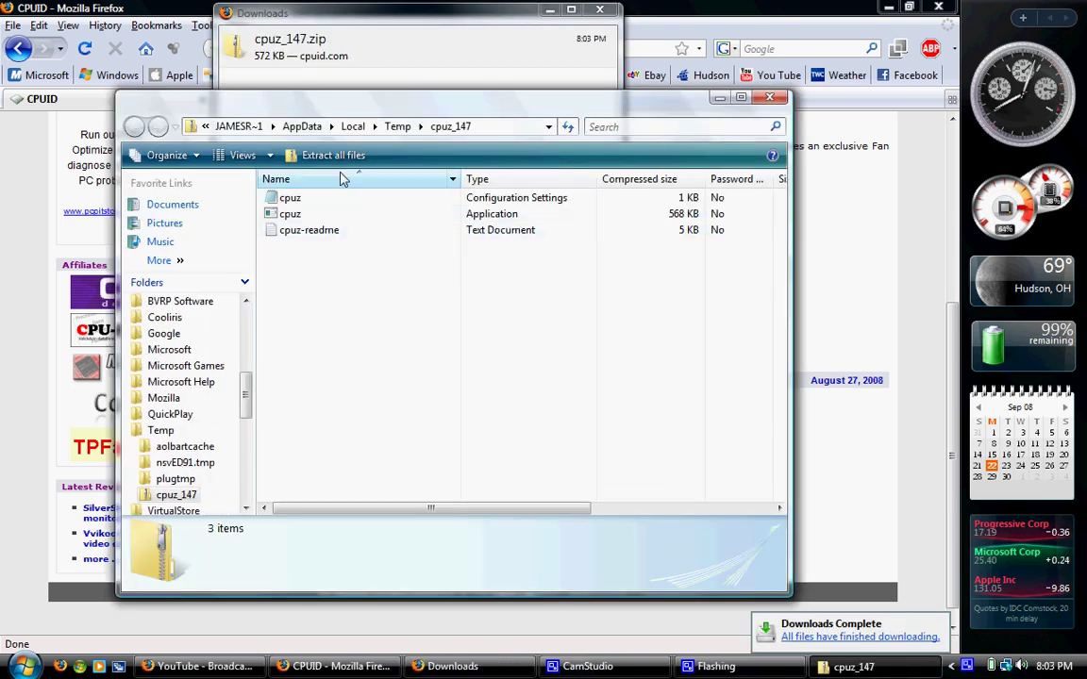
Run the cpuz application directly from the zipped folder without extracting the files
double_click(318, 216)
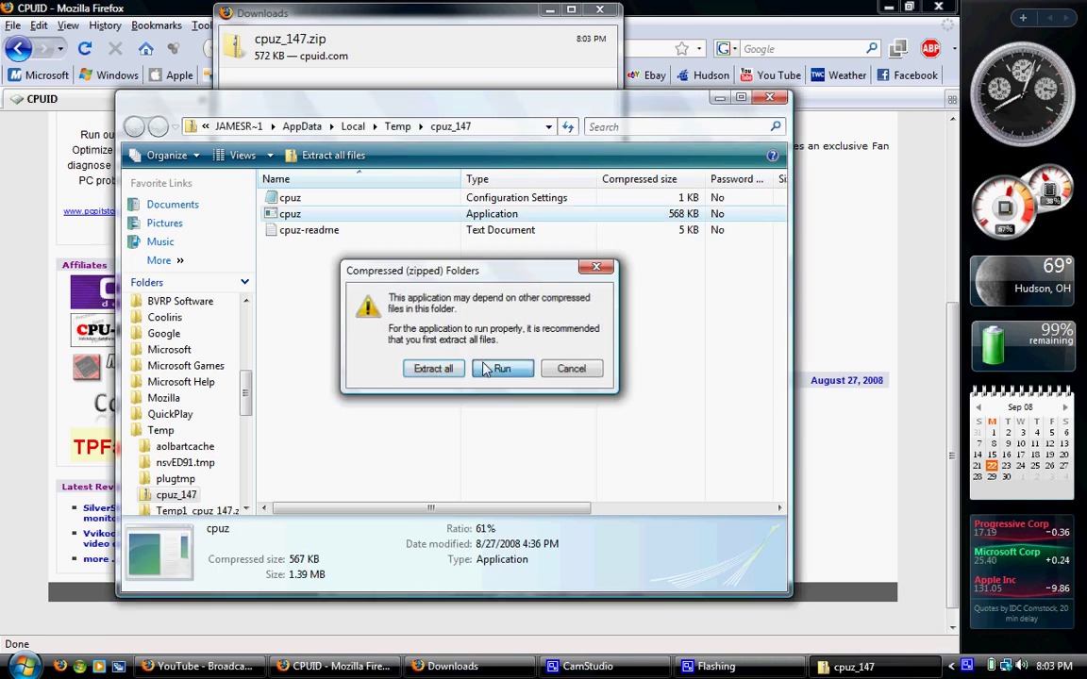
click(496, 368)
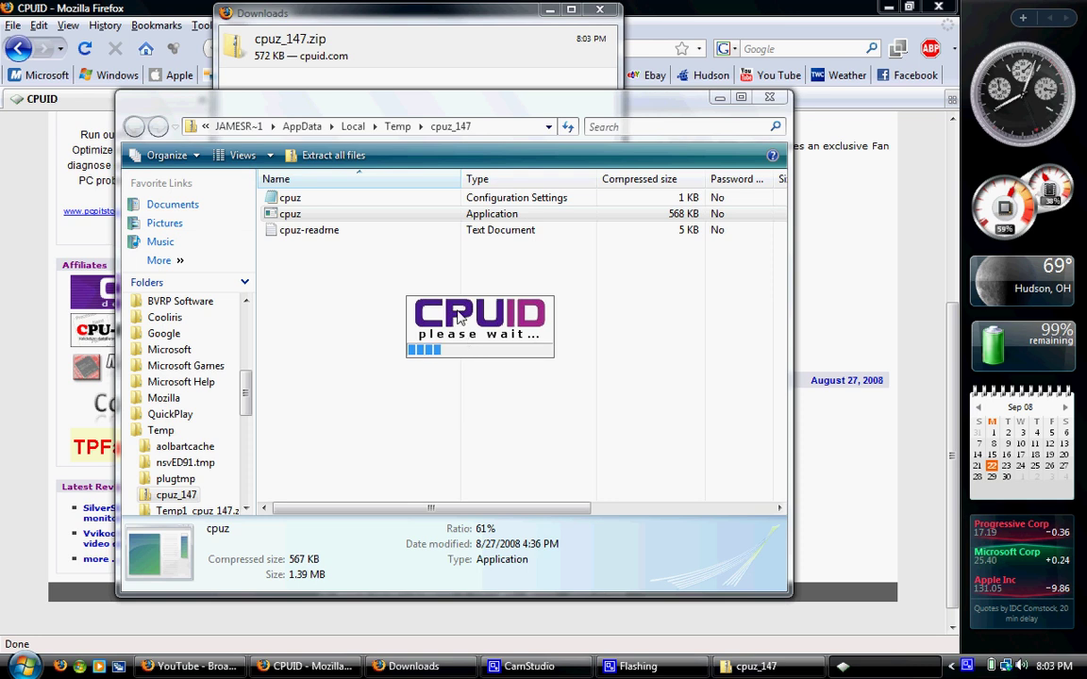
mouse_move(679, 668)
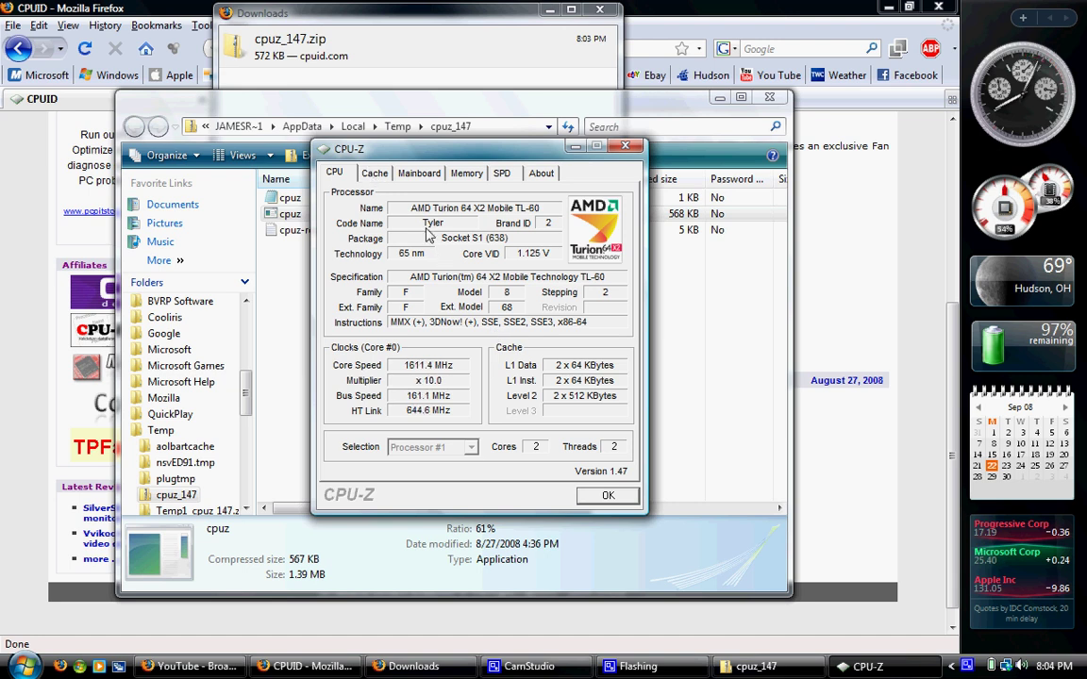
Examine the computer's cache, mainboard and memory details in CPU-Z
click(378, 176)
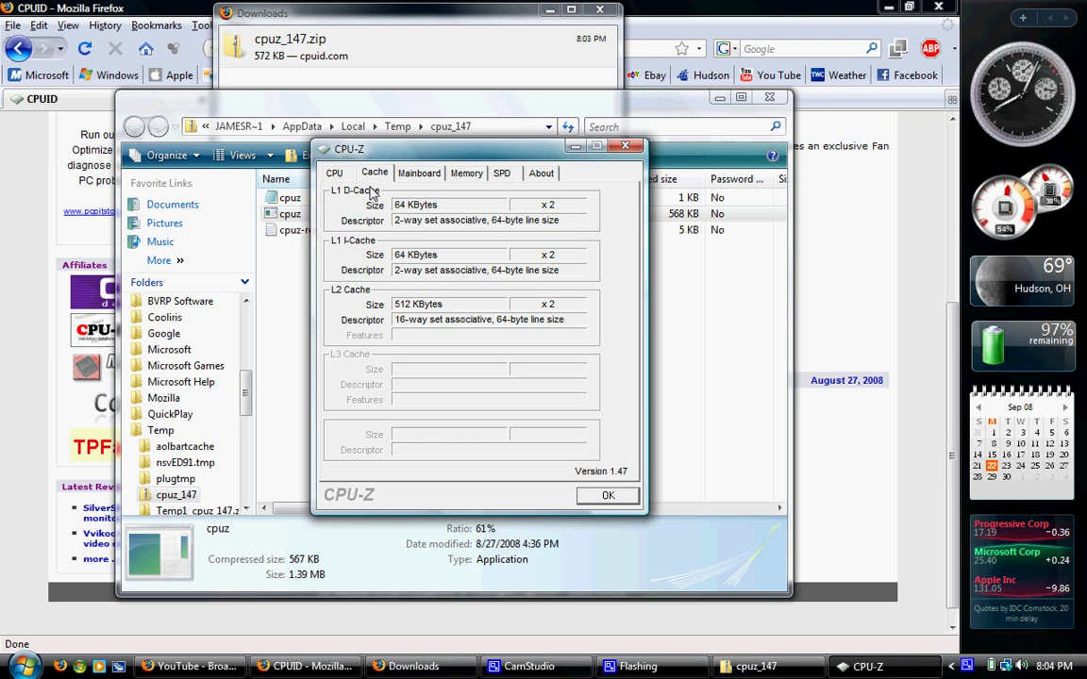
click(406, 181)
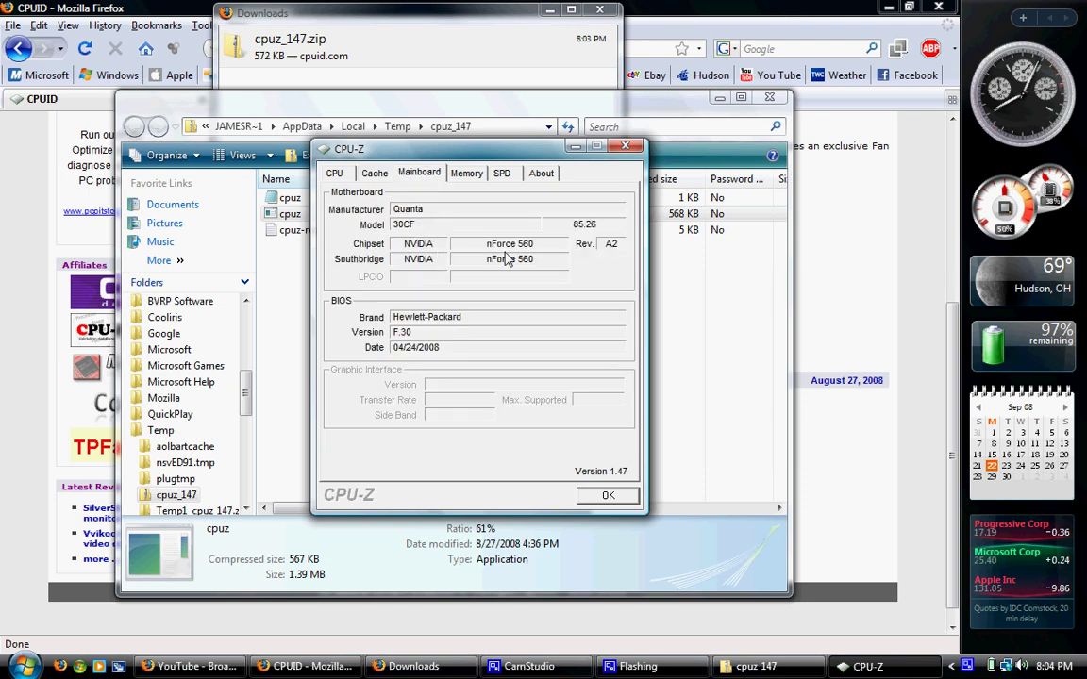
click(468, 174)
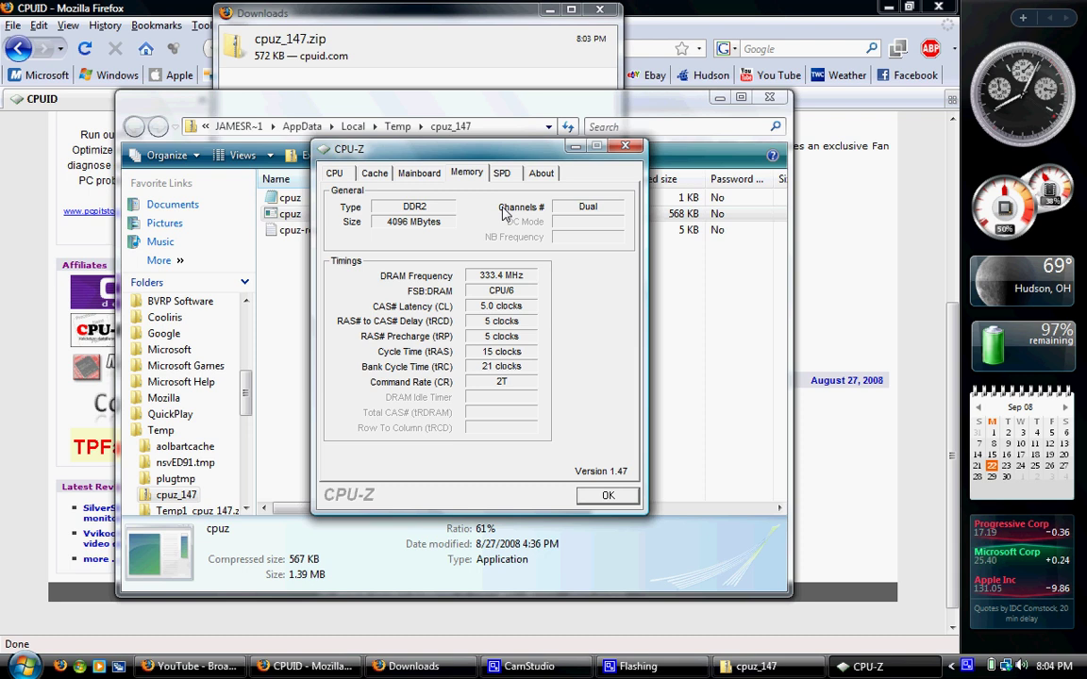
Compare the SPD details of the memory modules in Slot #2 and Slot #1
click(501, 175)
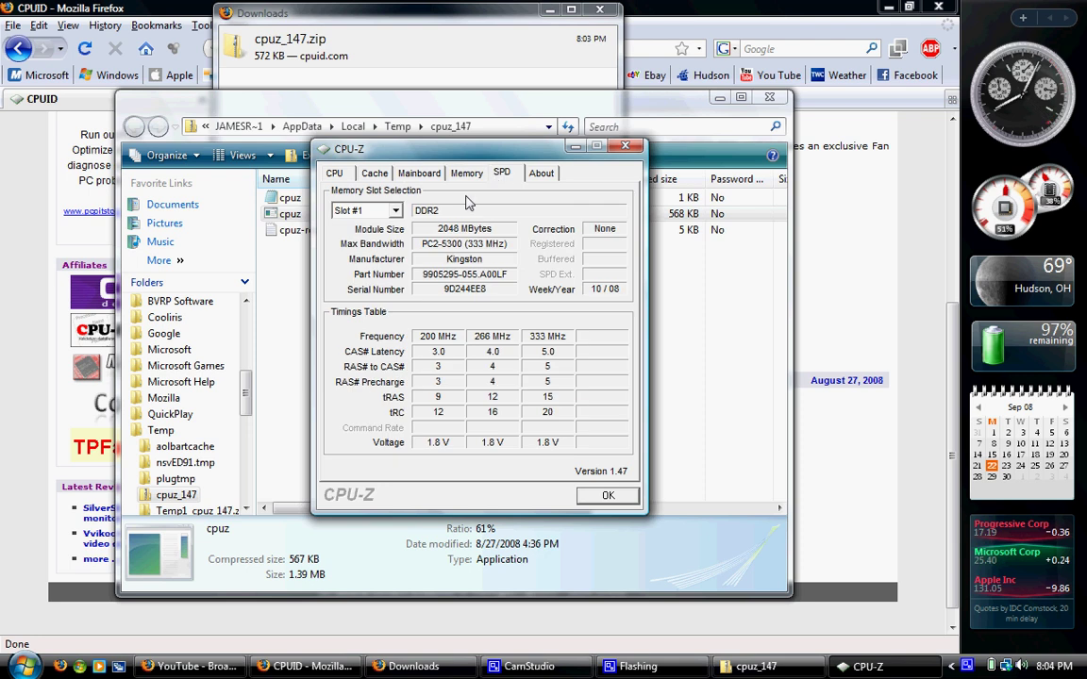
click(392, 213)
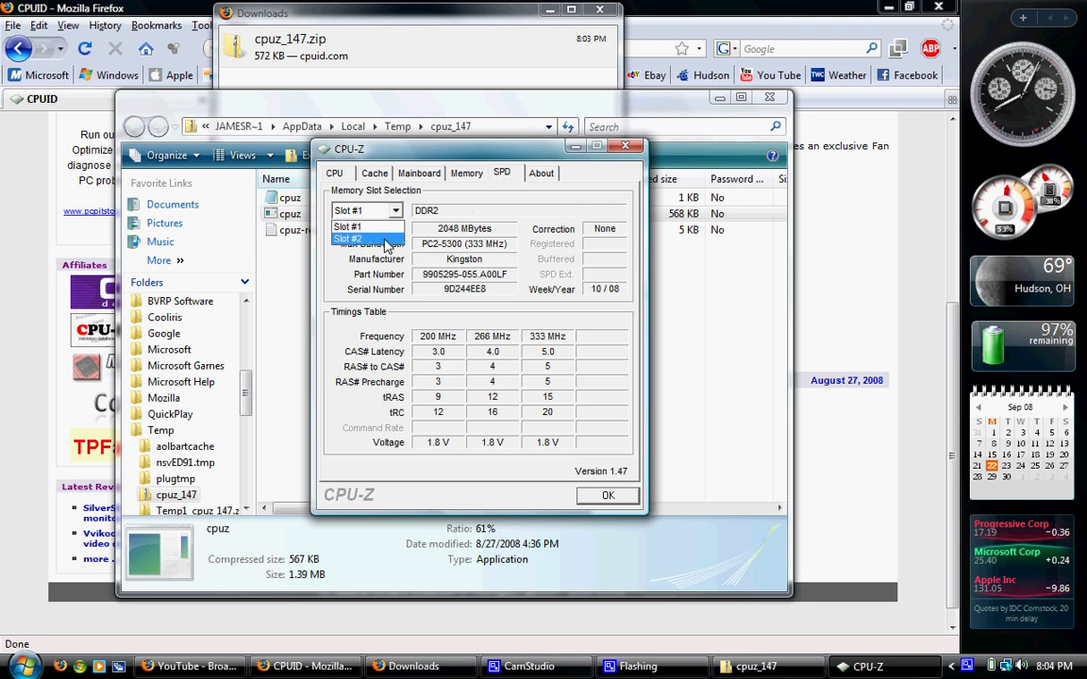
click(386, 233)
click(393, 214)
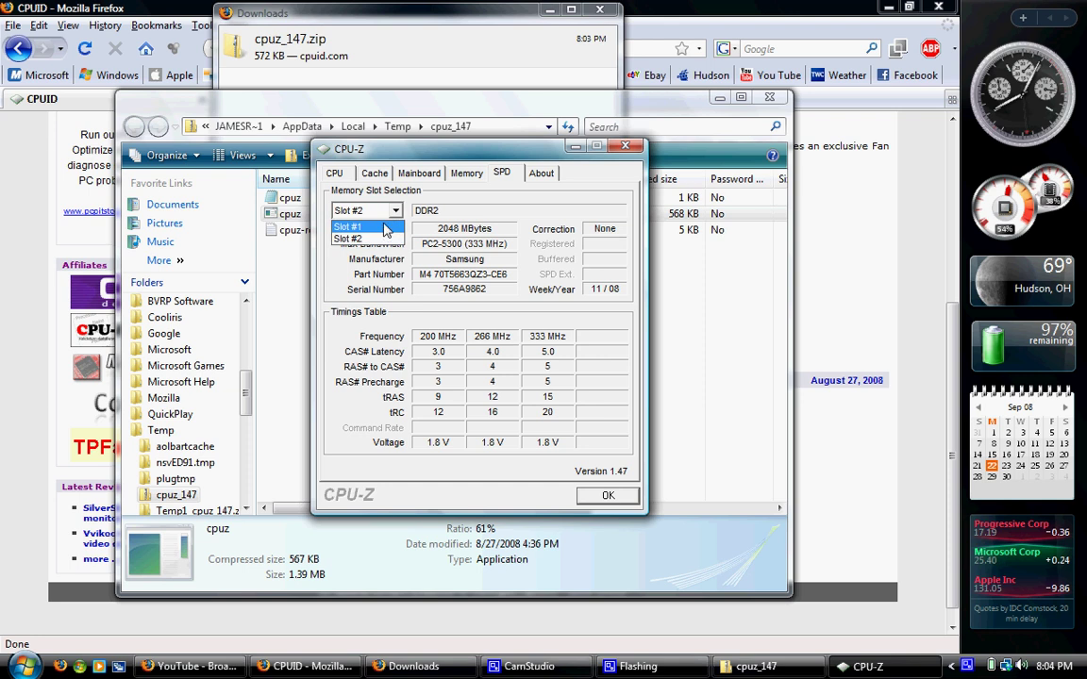
click(386, 223)
Check the CPU-Z version and Windows information, and return to the processor details
click(540, 174)
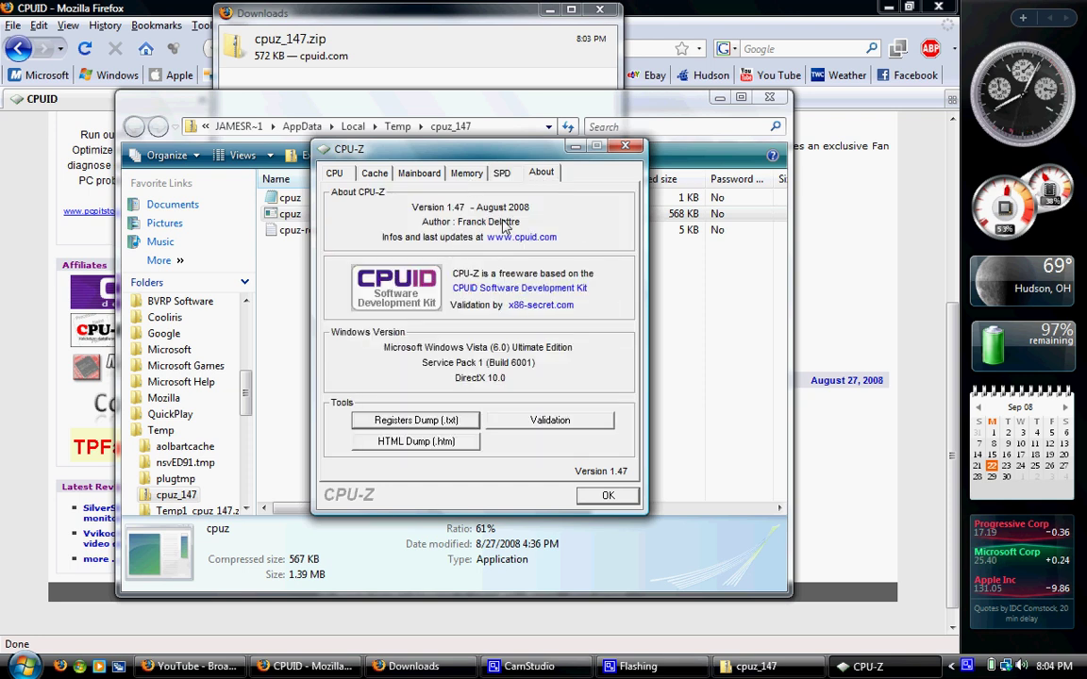
click(466, 172)
click(424, 175)
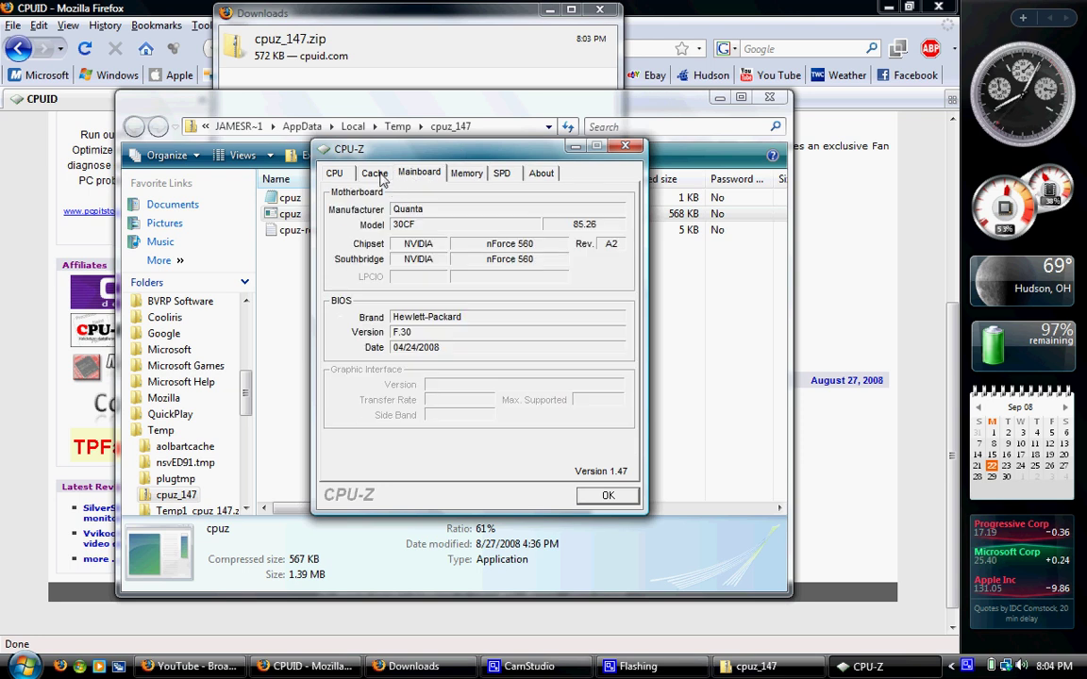
click(334, 173)
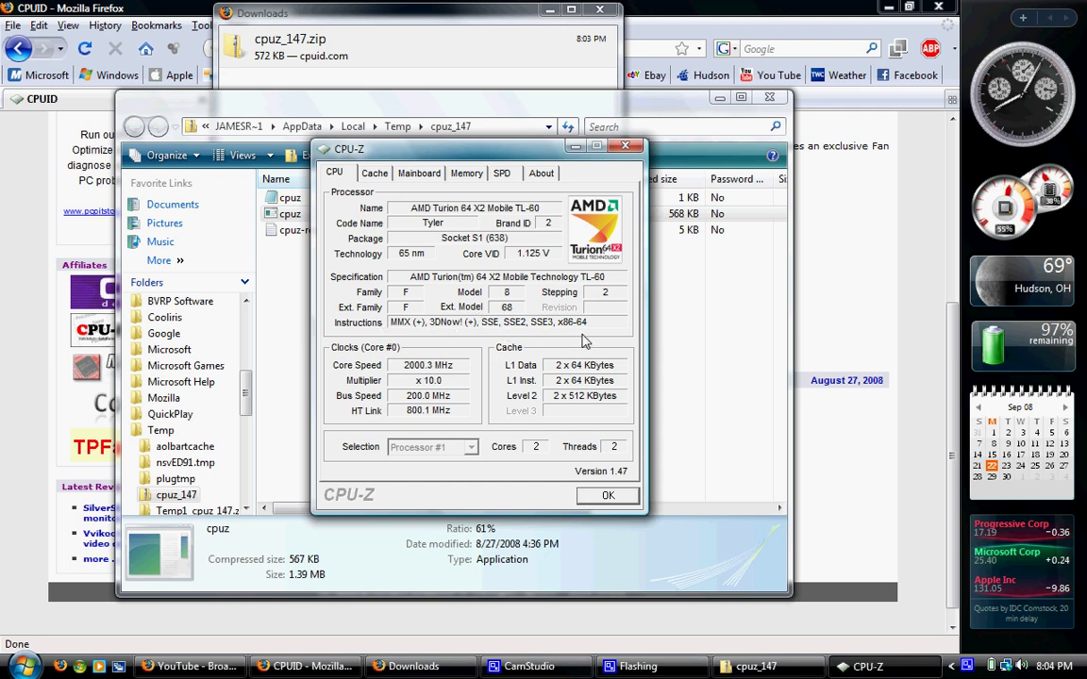
Close CPU-Z, the cpuz_147 folder window and the Firefox Downloads window
click(608, 498)
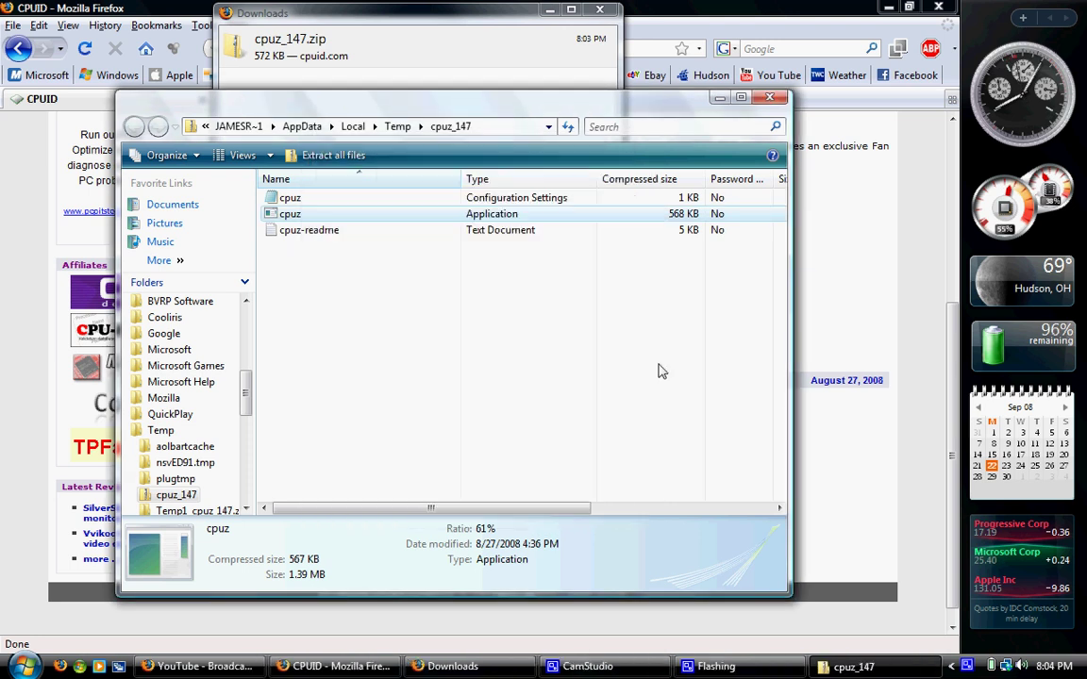
click(771, 98)
click(599, 9)
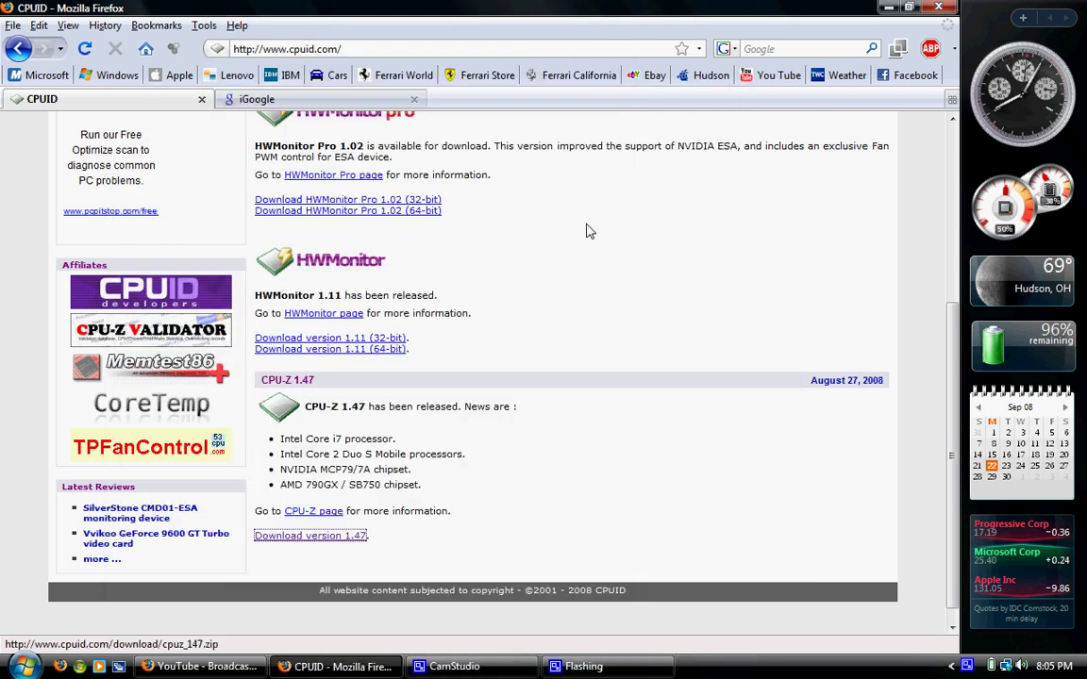
click(454, 667)
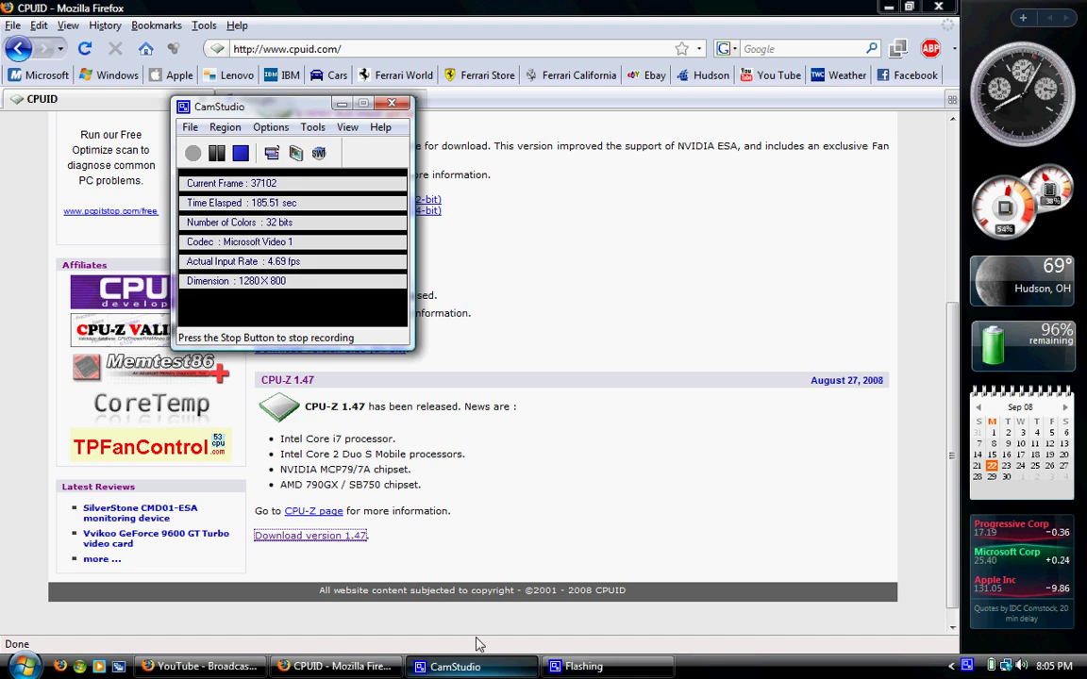